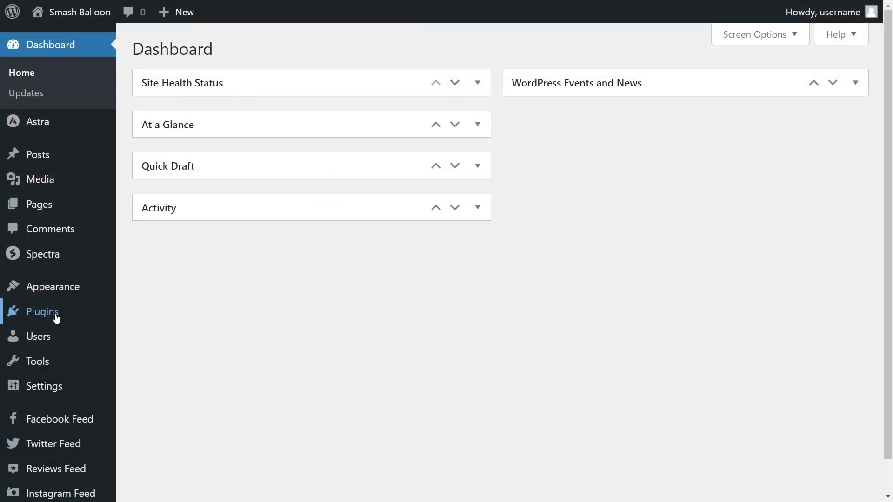
- Upload and install the YouTube Feed Pro plugin zip, then start a new YouTube feed
mouse_move(53, 318)
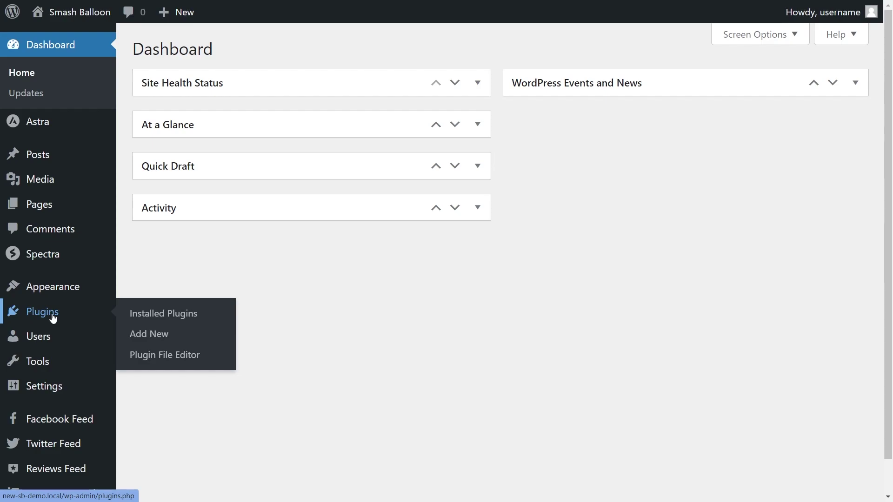
left_click(155, 336)
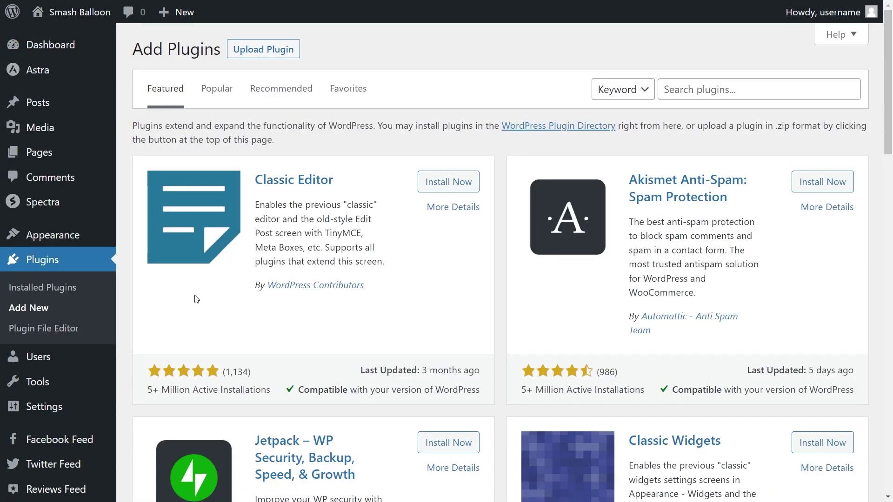
left_click(275, 53)
left_click(405, 180)
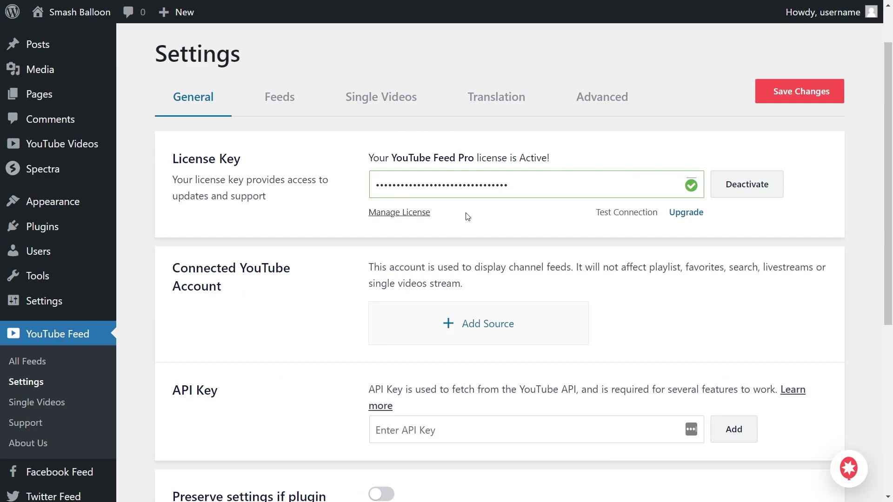
left_click(298, 114)
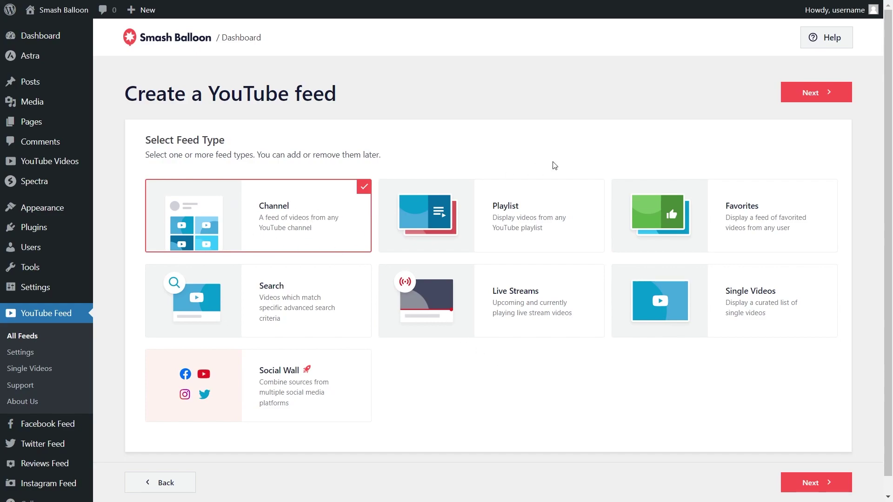
- Continue with the Channel feed type and add a personal YouTube API key
left_click(805, 95)
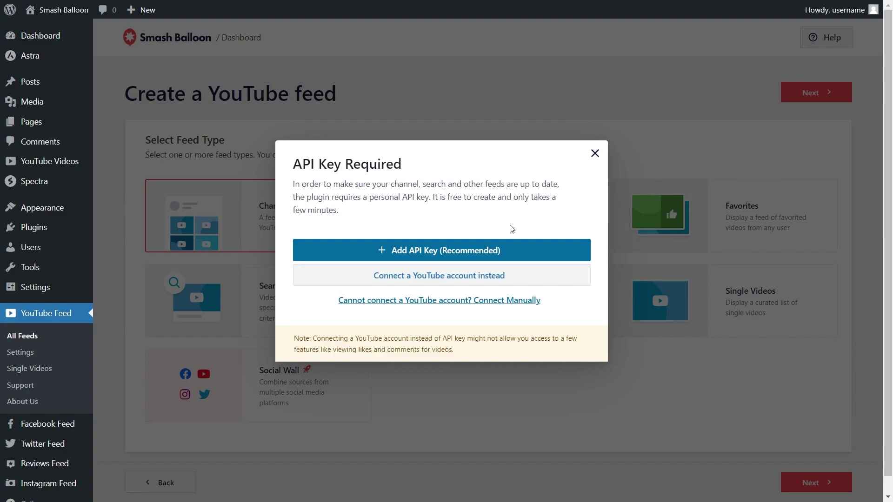
left_click(504, 252)
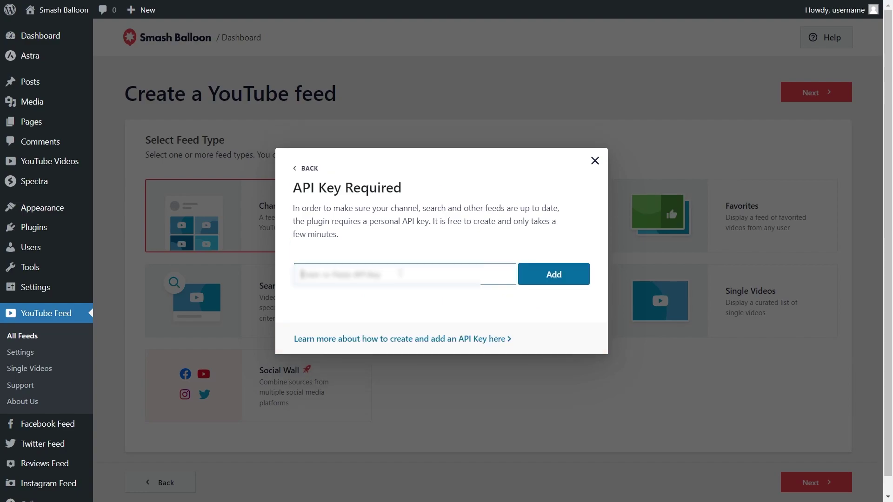
key("ctrl+v")
left_click(534, 273)
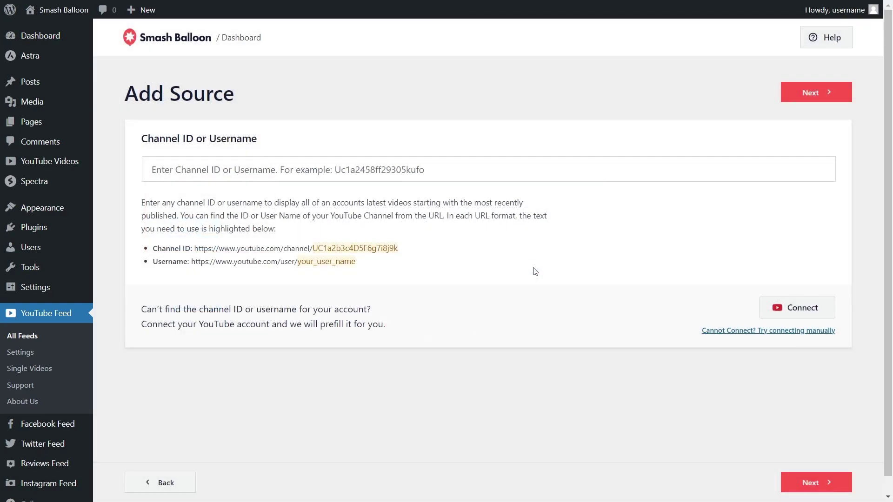
- Paste the YouTube channel ID as the feed source and continue to templates
left_click(365, 172)
type("UC_dpcpRbZL_OBrGYHG7L5bA")
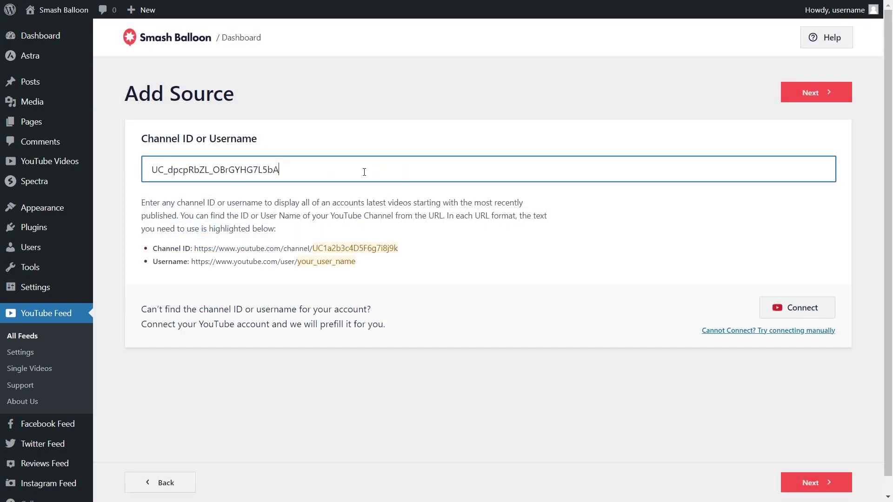
left_click(799, 97)
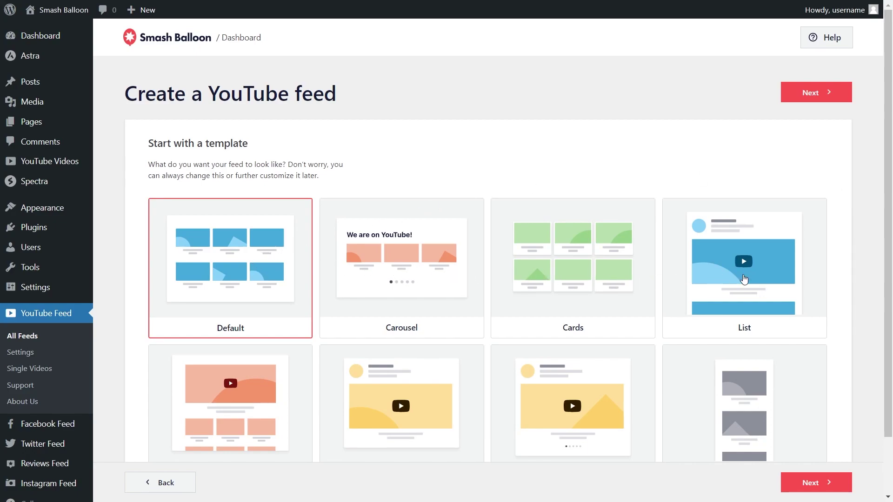
- Create the channel feed from the Gallery template and preview its videos in the customizer
scroll(818, 283, "down", 2)
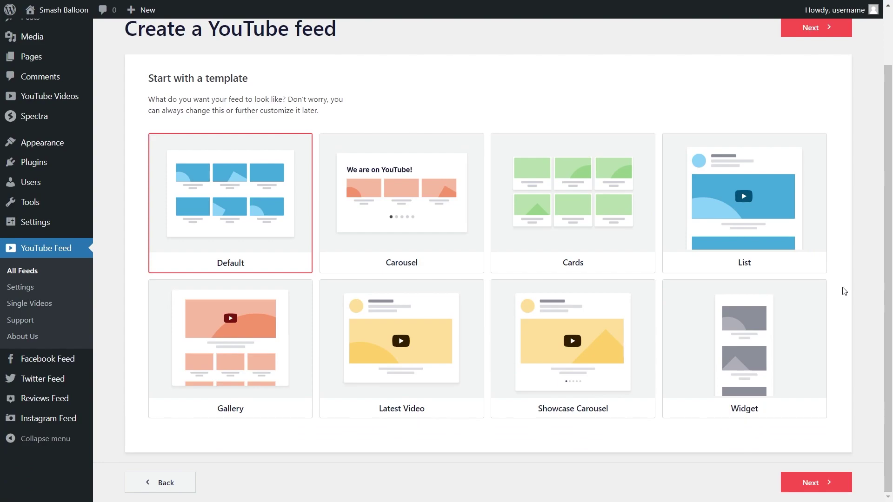
left_click(258, 340)
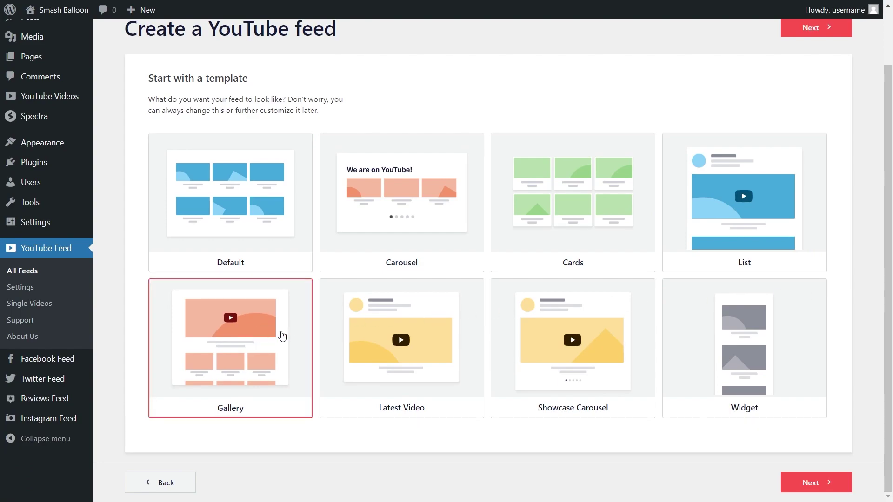
left_click(802, 482)
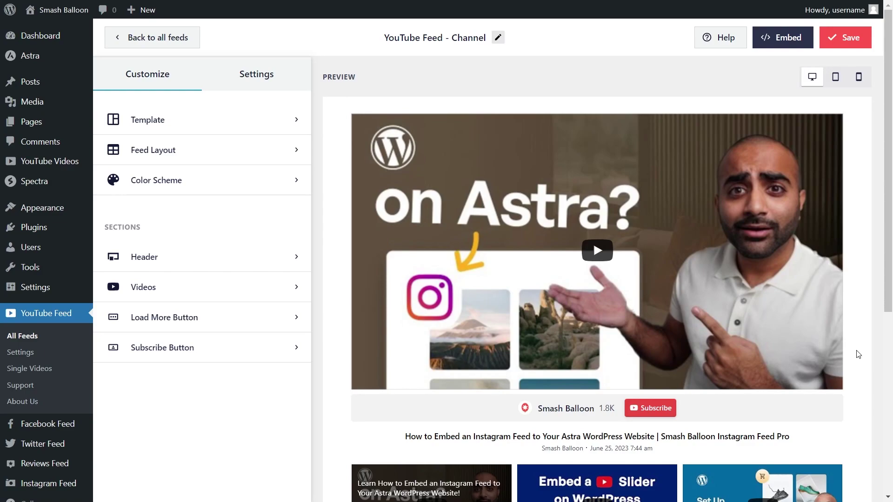
scroll(857, 353, "down", 7)
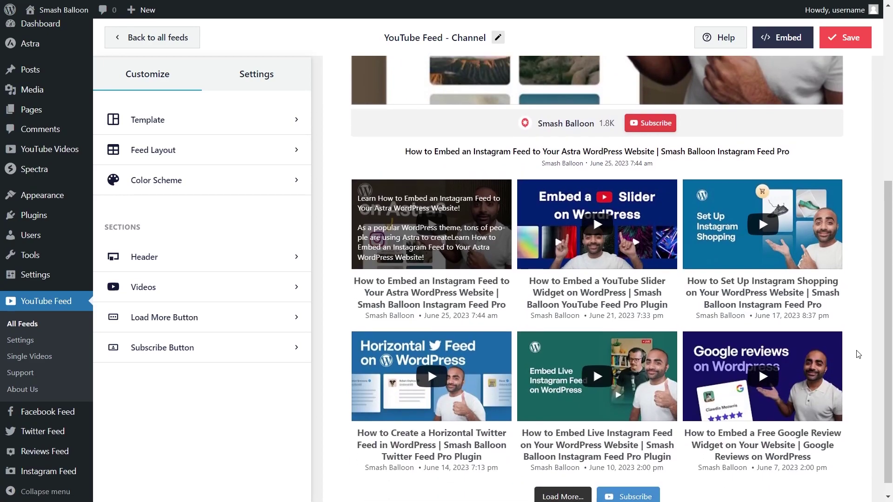
scroll(857, 353, "up", 6)
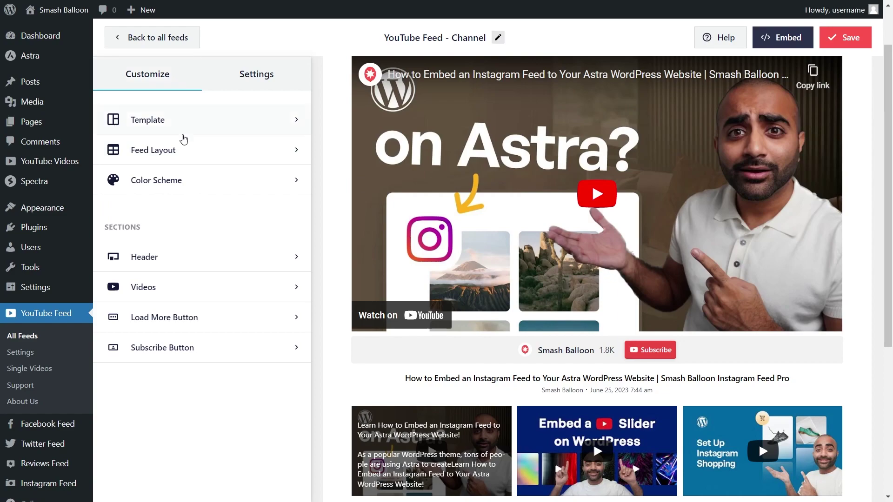
left_click(191, 155)
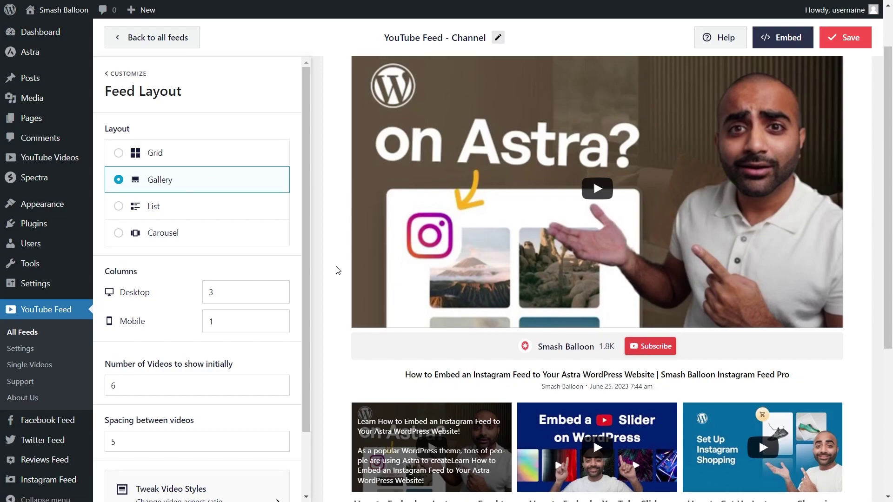
scroll(336, 279, "down", 3)
scroll(336, 284, "down", 2)
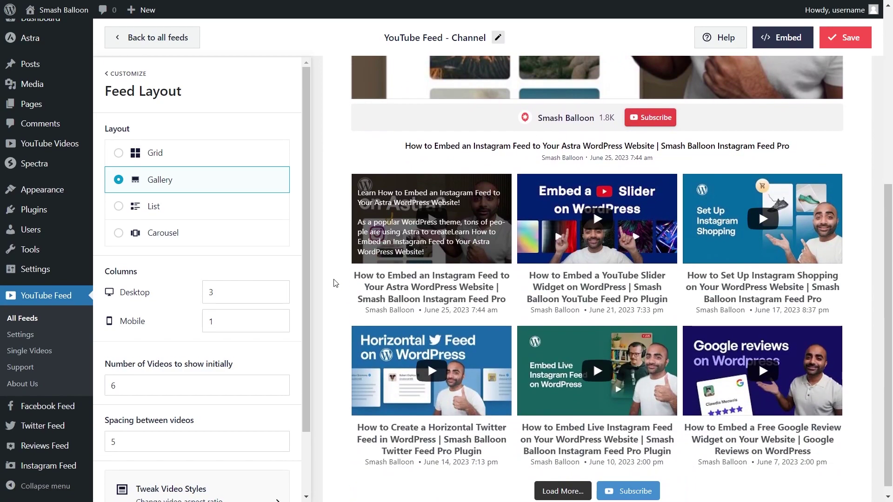
left_click(202, 161)
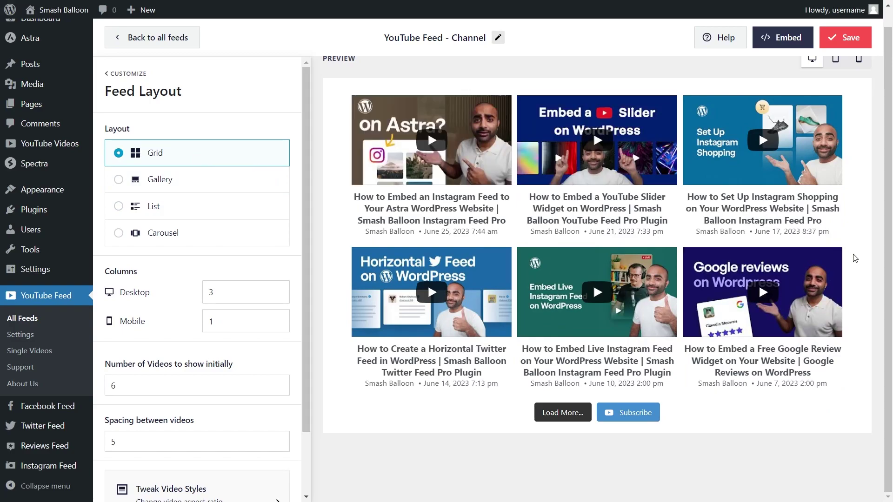
left_click(233, 206)
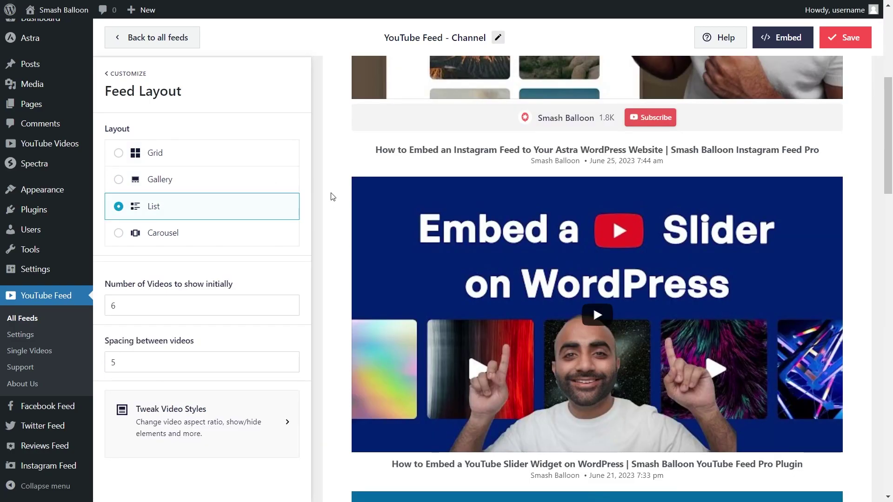
scroll(333, 196, "down", 7)
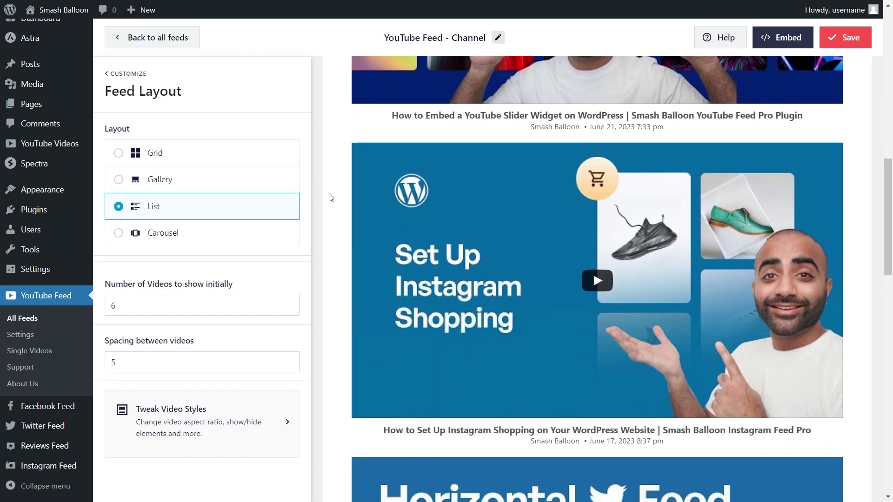
left_click(227, 231)
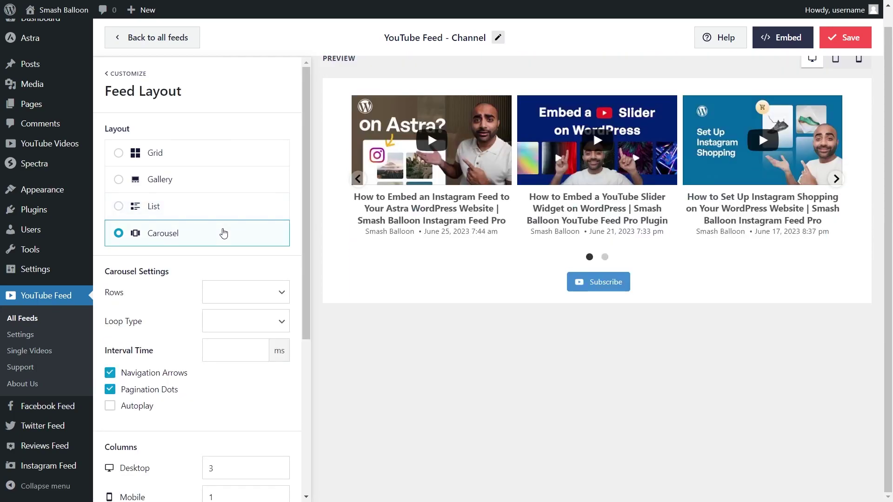
left_click(604, 257)
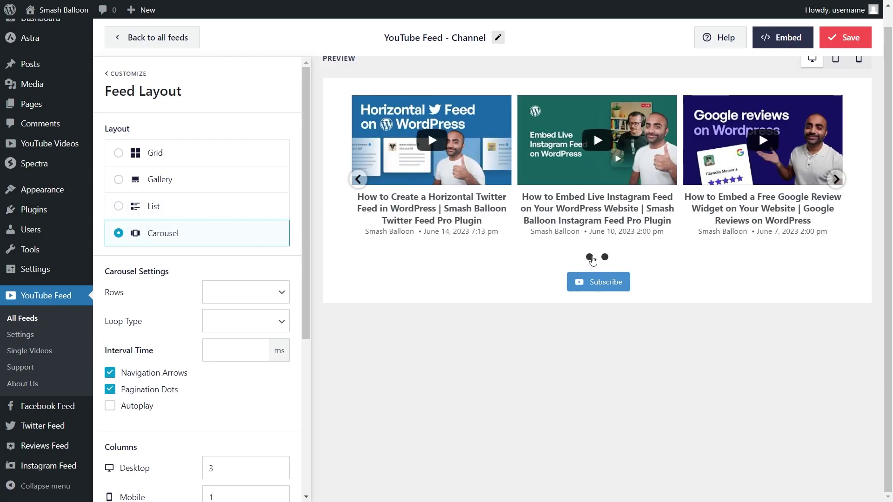
left_click(590, 257)
left_click(189, 185)
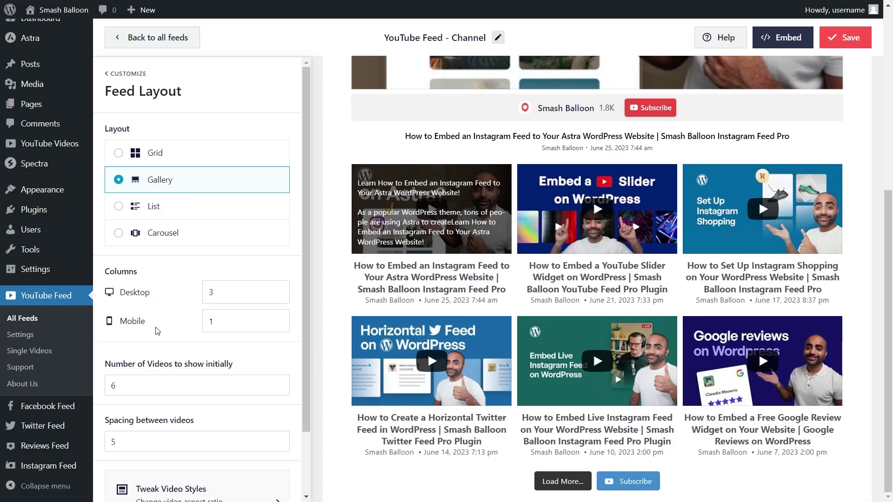
double_click(219, 293)
type("2")
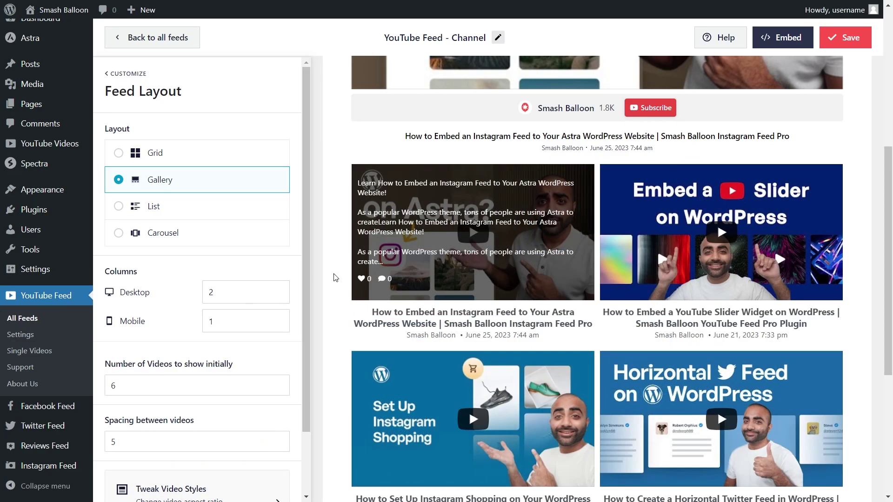
scroll(334, 279, "down", 1)
double_click(210, 292)
type("3")
scroll(190, 287, "down", 2)
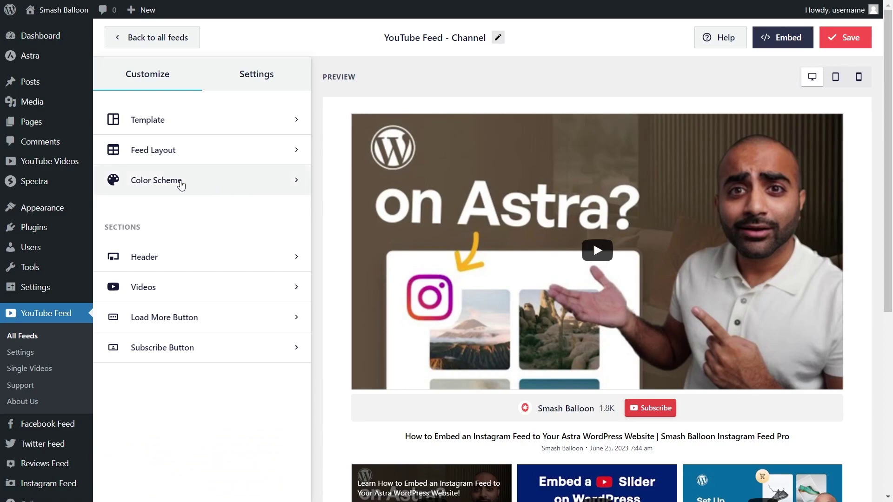
- Preview the Light, Dark and Custom colour schemes on the feed
left_click(181, 185)
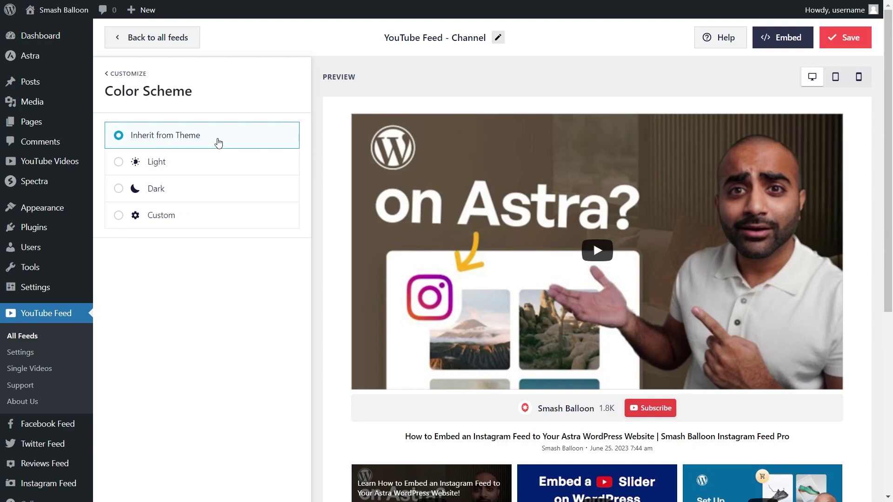
left_click(197, 164)
left_click(194, 191)
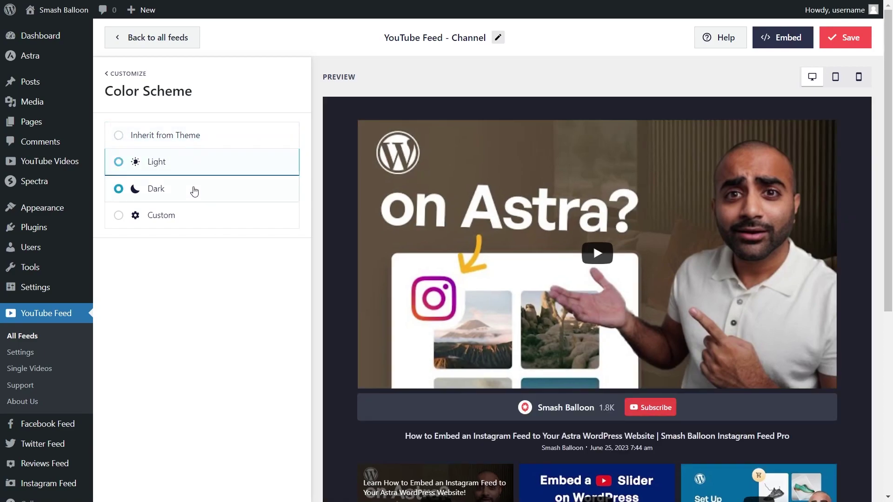
left_click(198, 215)
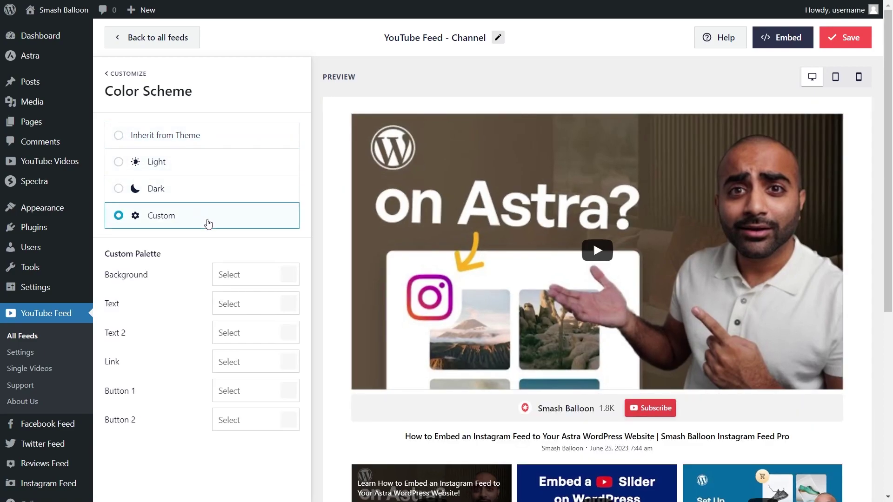
- Try red, yellow, green and blue backgrounds, then revert to Inherit from Theme and save
left_click(288, 275)
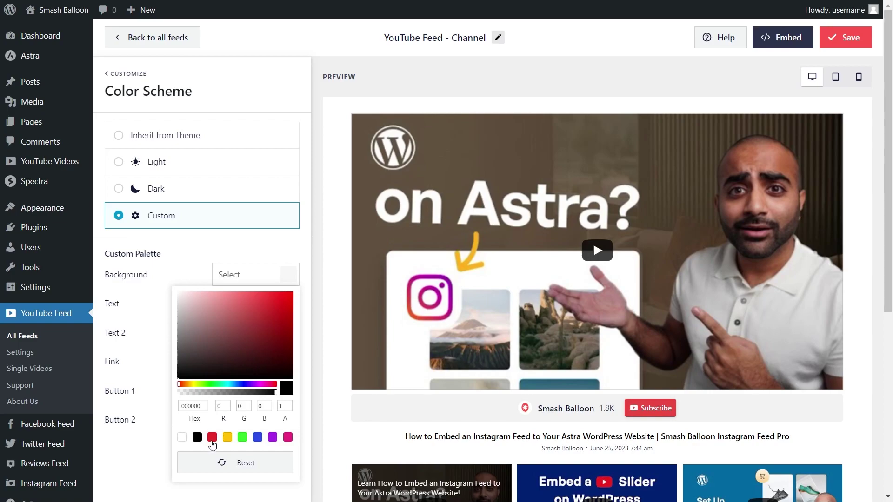
left_click(212, 437)
left_click(227, 438)
left_click(242, 437)
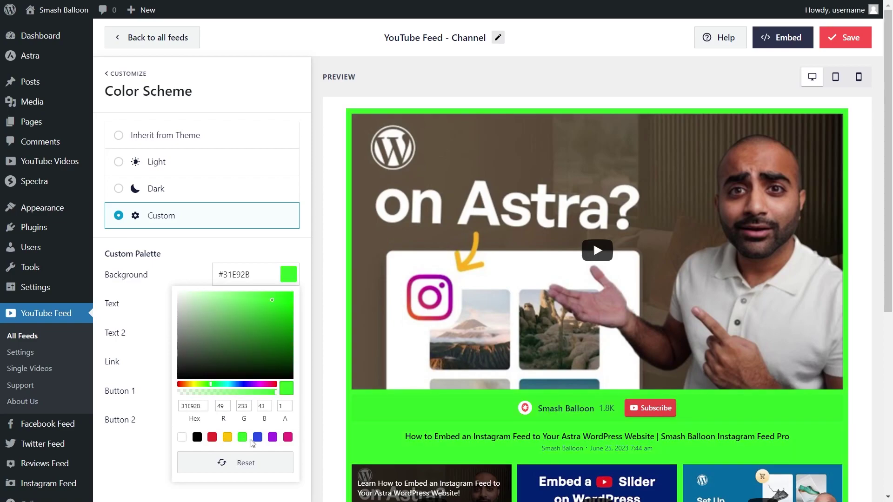
left_click(258, 438)
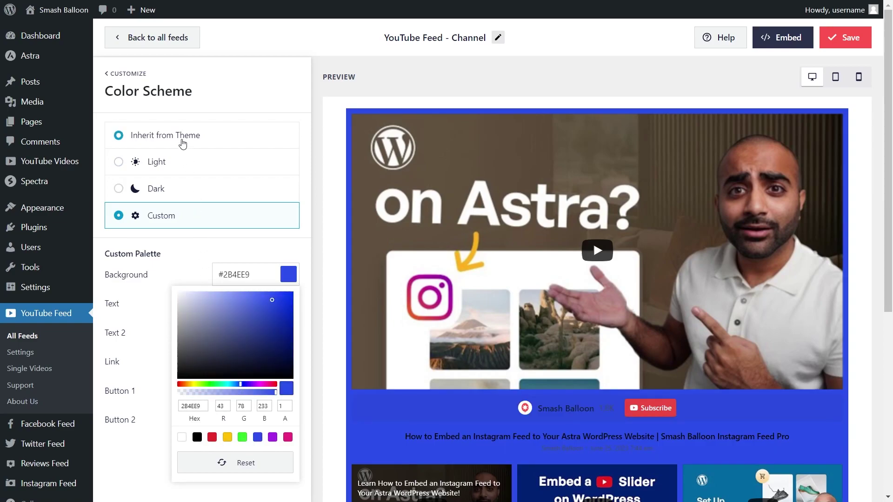
left_click(183, 139)
left_click(863, 45)
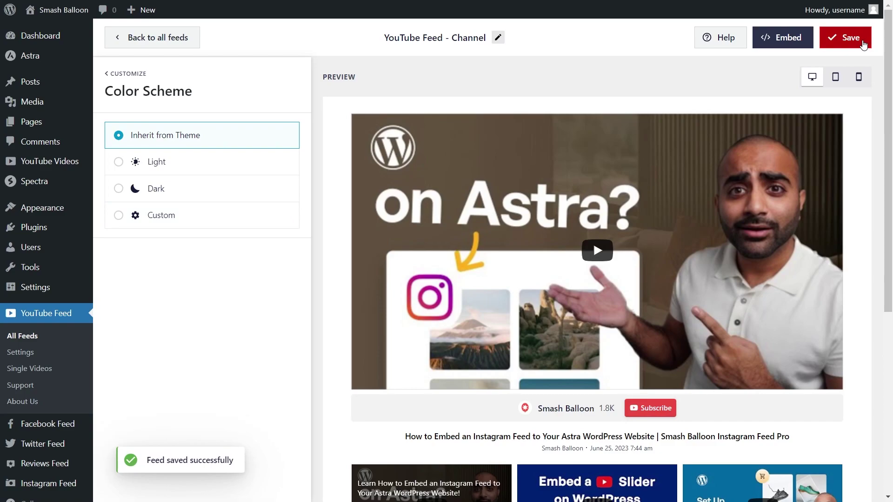
- Disable the Subscribe Link under Video Player Experience, save, and open Subscribe Button settings
scroll(329, 358, "down", 1)
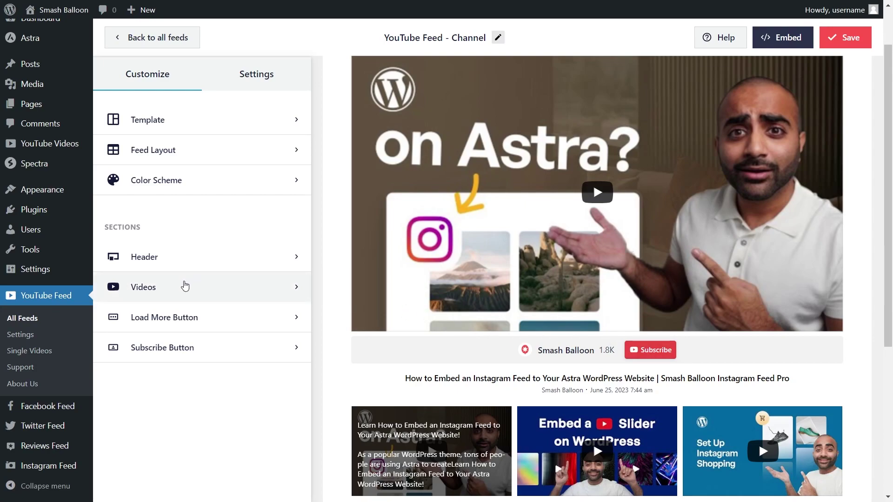
left_click(185, 285)
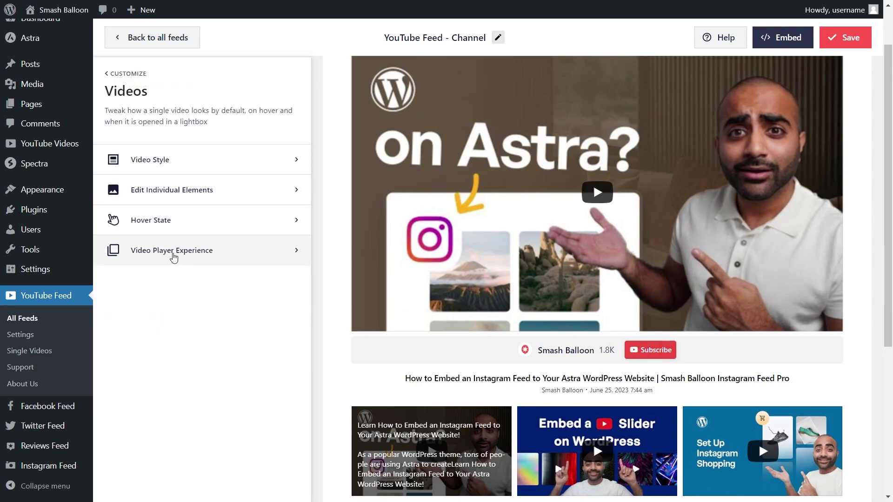
left_click(173, 253)
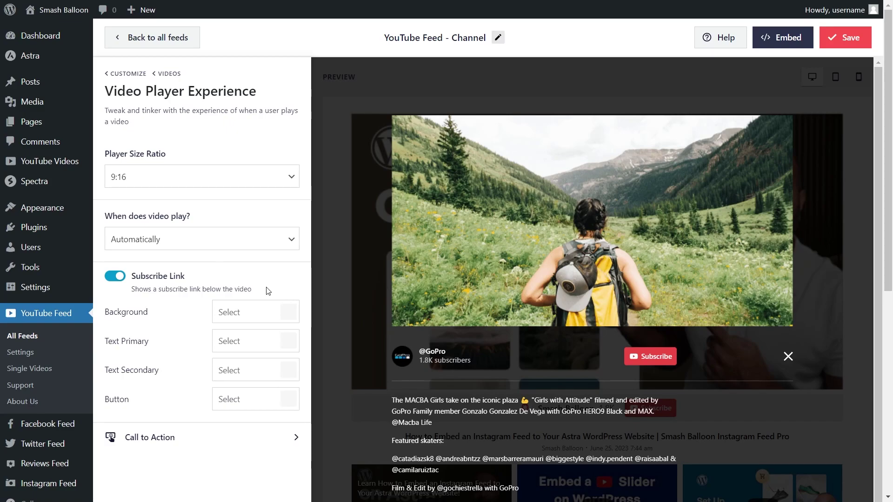
left_click(122, 279)
left_click(874, 43)
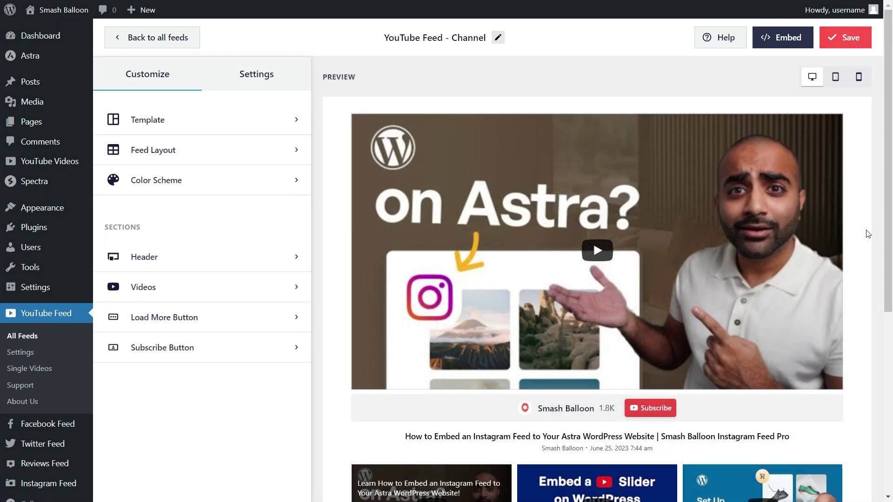
scroll(868, 242, "down", 6)
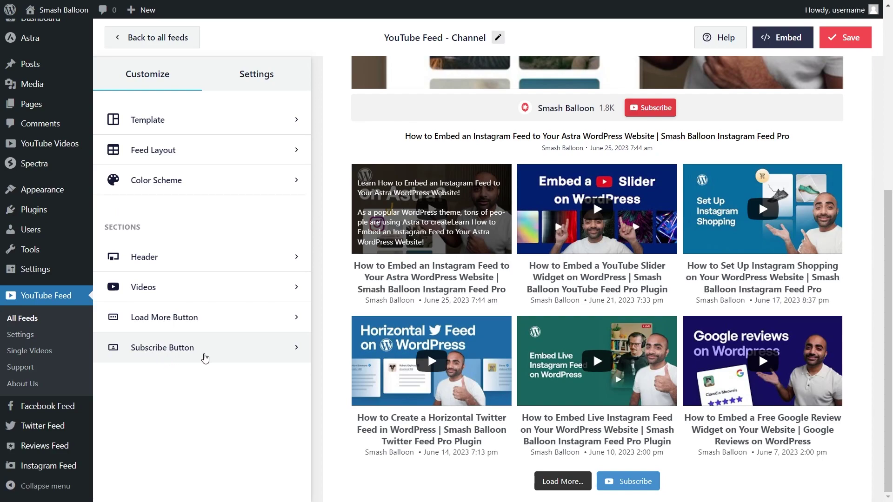
left_click(205, 357)
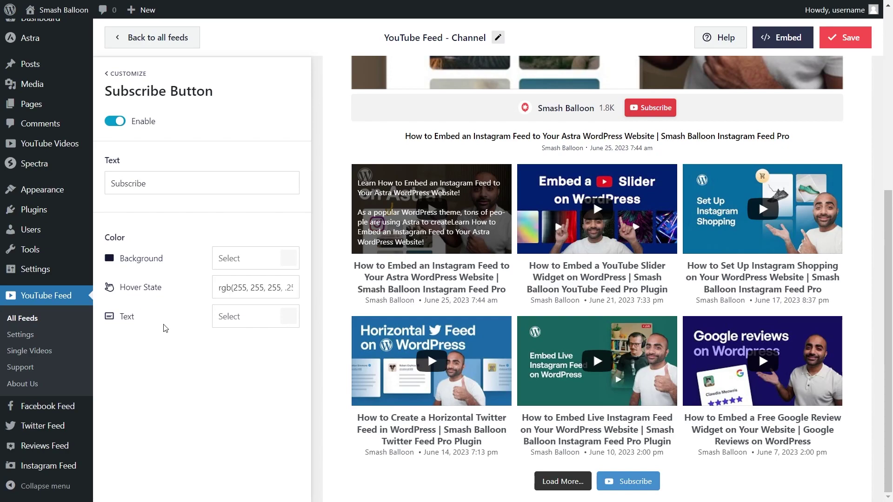
- Toggle the feed's Subscribe Button off and back on so it stays enabled
left_click(116, 124)
left_click(116, 125)
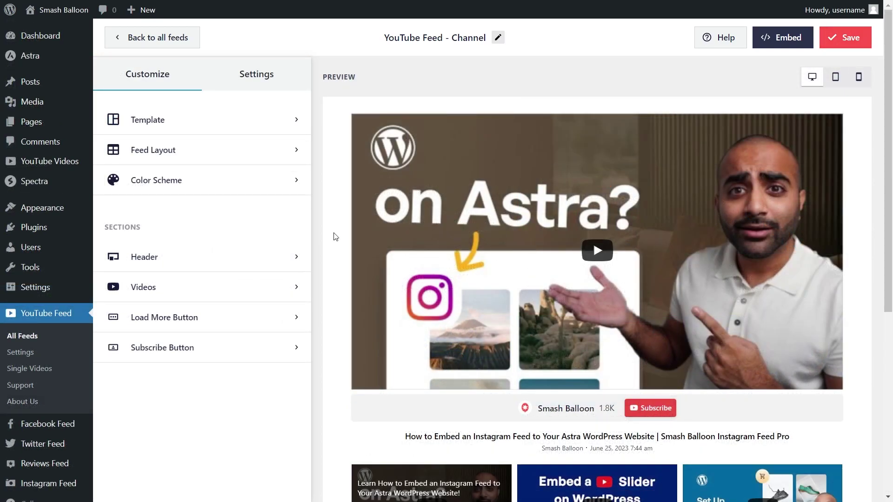
- Copy the feed shortcode and add the feed to the YouTube page
left_click(777, 48)
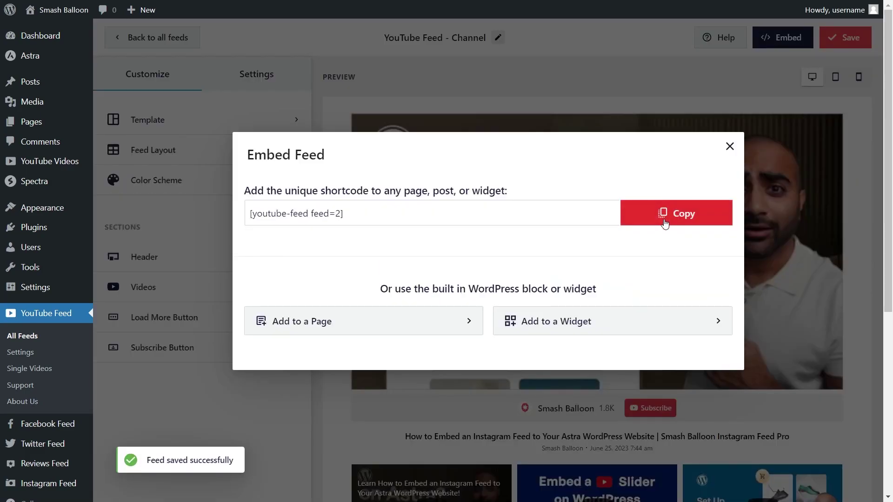
left_click(665, 223)
left_click(365, 320)
left_click(364, 319)
left_click(365, 303)
scroll(364, 306, "down", 2)
left_click(337, 307)
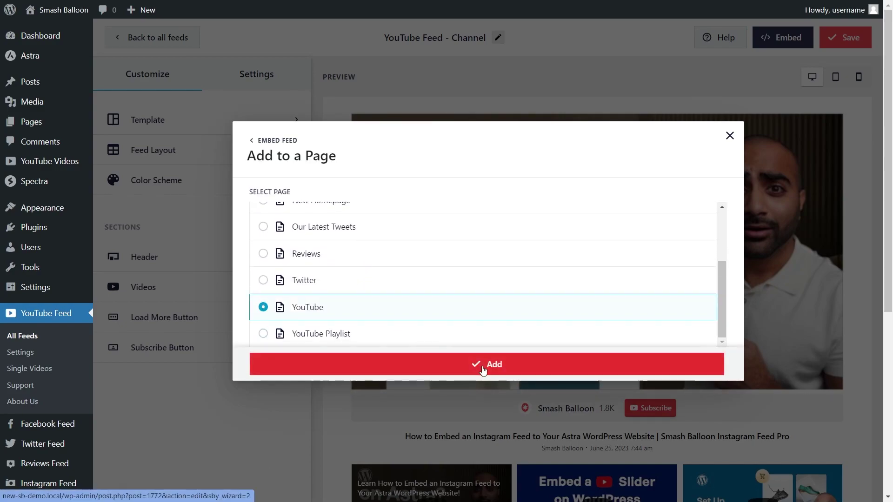
left_click(482, 367)
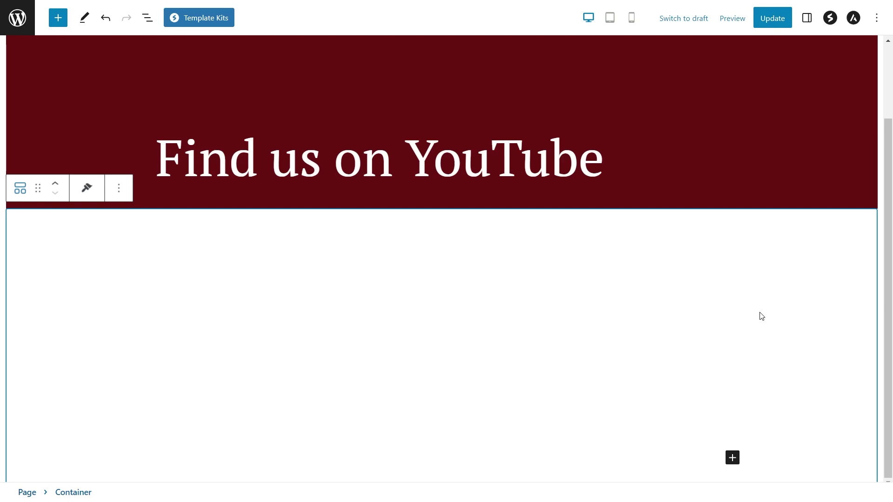
- Insert a Shortcode block with the pasted shortcode and a Feeds for YouTube block, then update the page
left_click(732, 458)
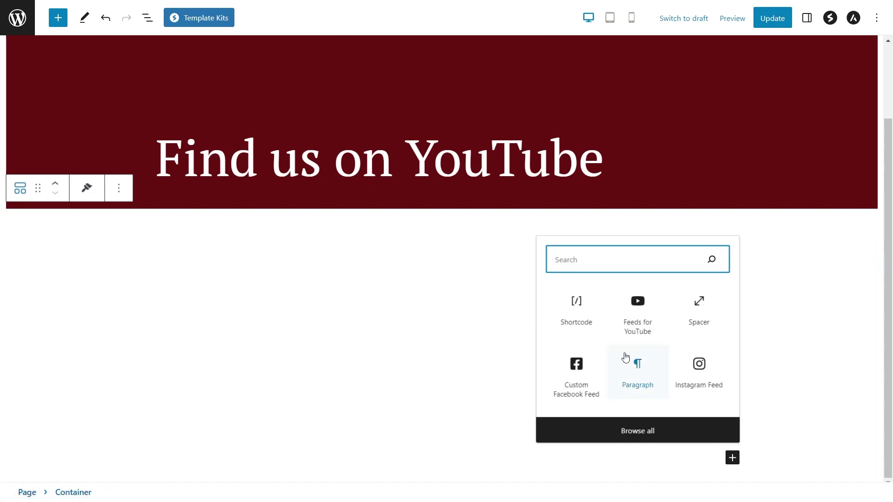
left_click(587, 320)
key("ctrl+v")
left_click(764, 397)
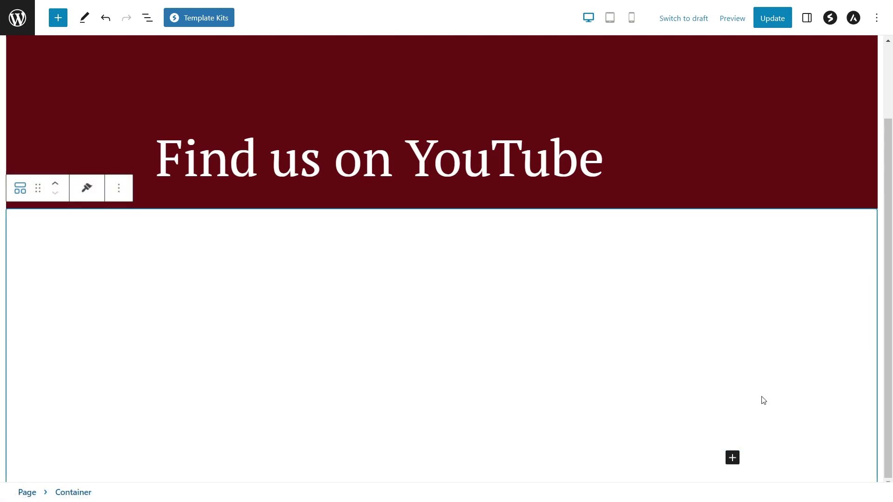
left_click(732, 458)
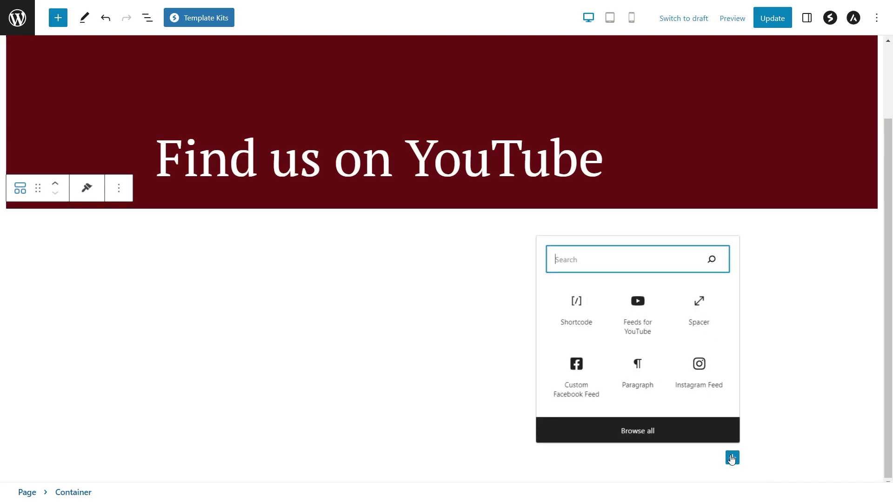
left_click(638, 321)
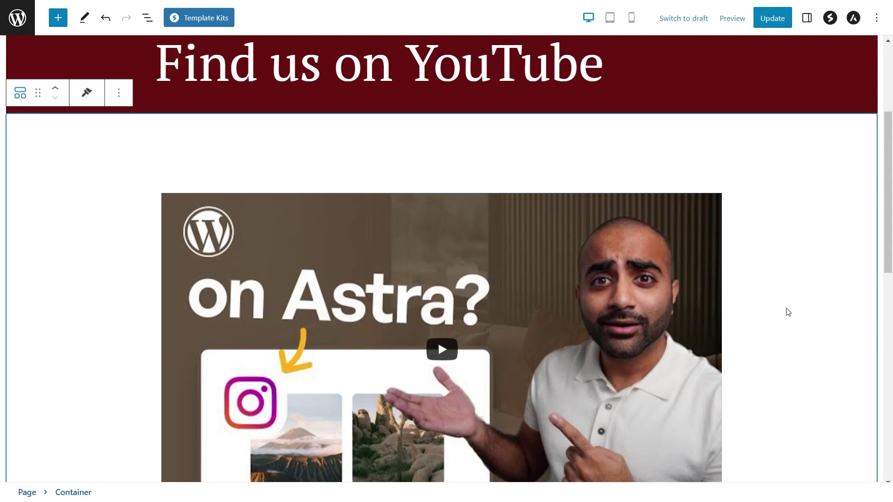
scroll(788, 312, "down", 5)
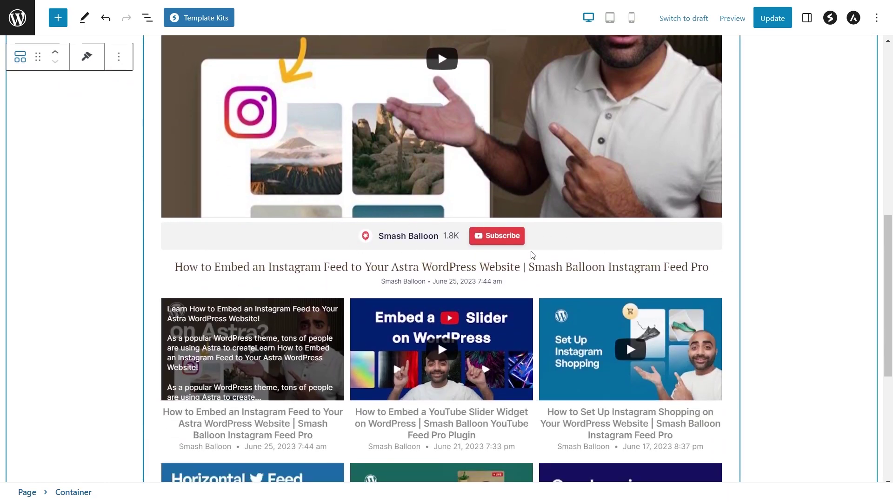
left_click(771, 20)
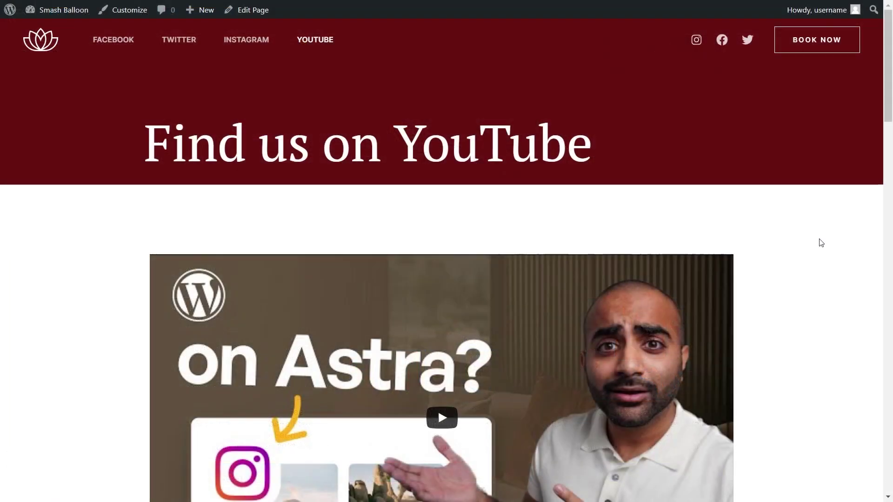
- On the live page, load another row of videos and click the header Subscribe button
scroll(811, 245, "down", 3)
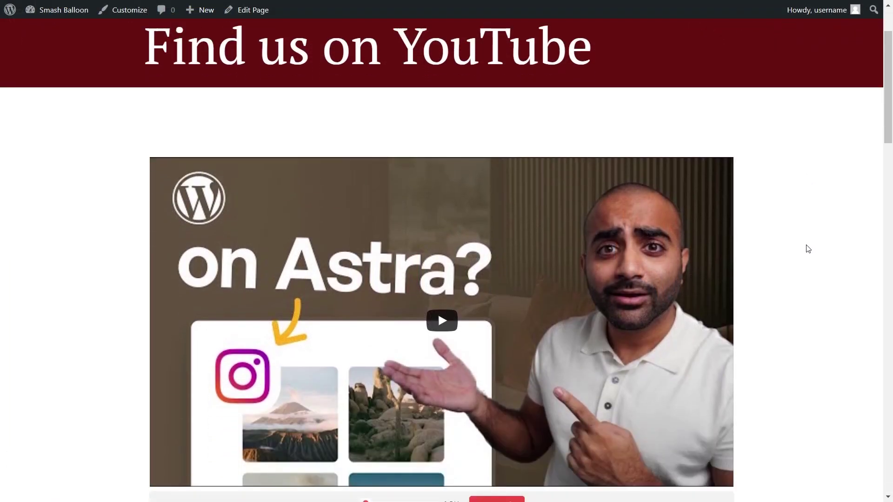
scroll(807, 245, "down", 1)
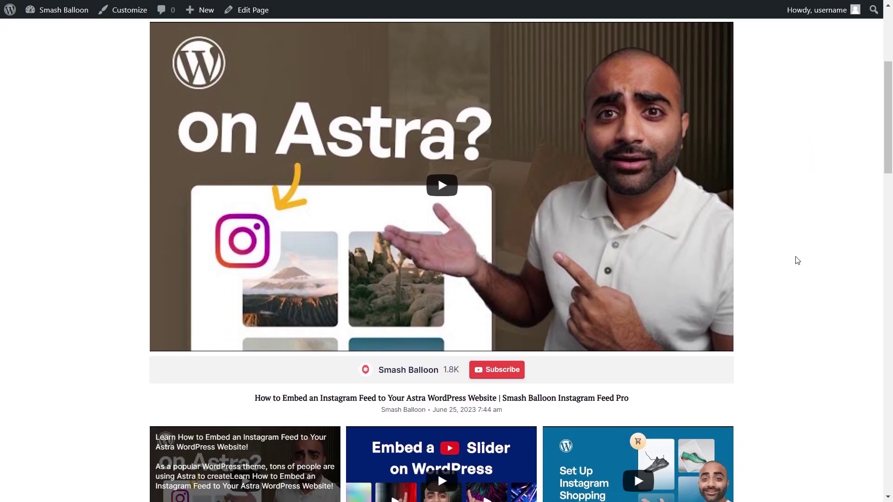
scroll(771, 353, "down", 1)
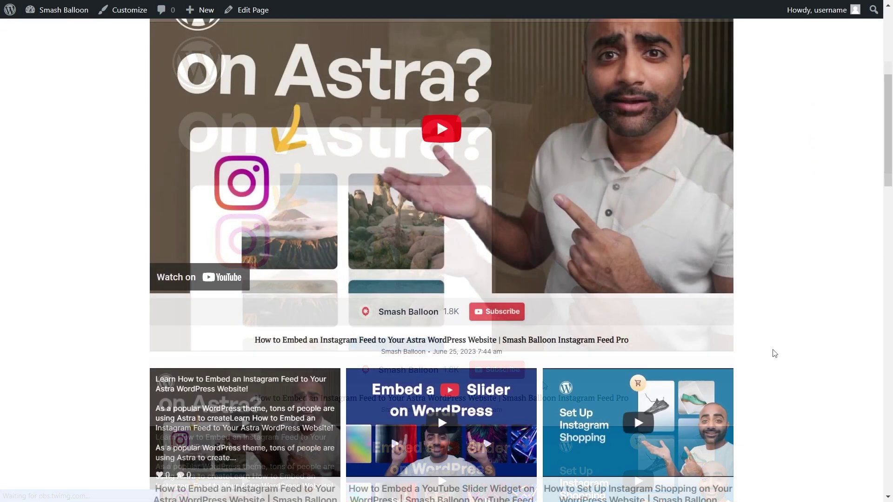
scroll(778, 346, "down", 3)
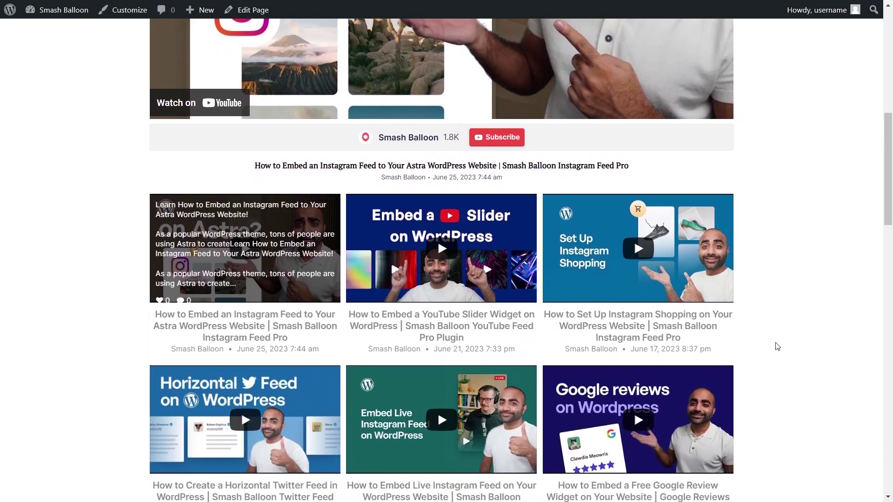
scroll(777, 346, "down", 2)
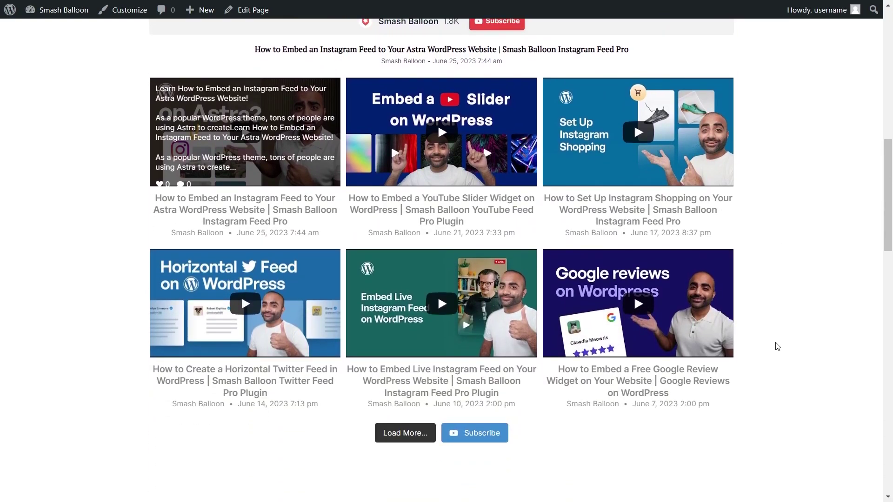
left_click(391, 437)
scroll(781, 367, "down", 4)
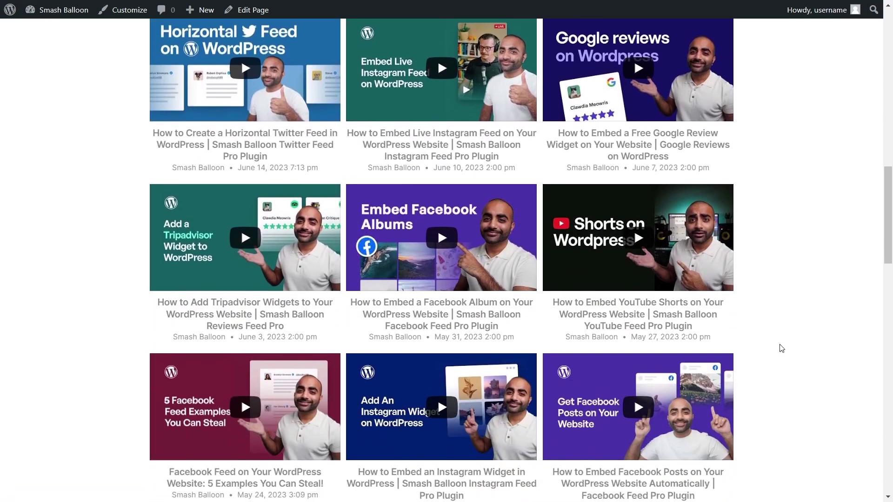
scroll(782, 349, "up", 10)
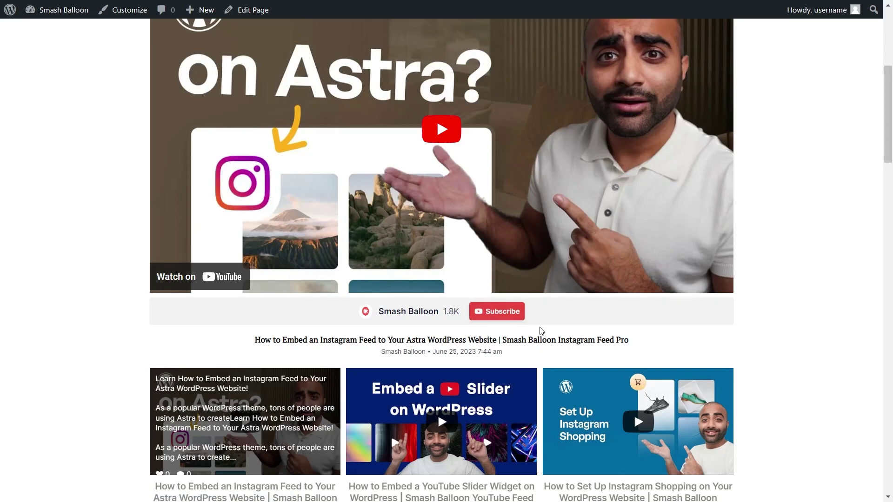
left_click(506, 318)
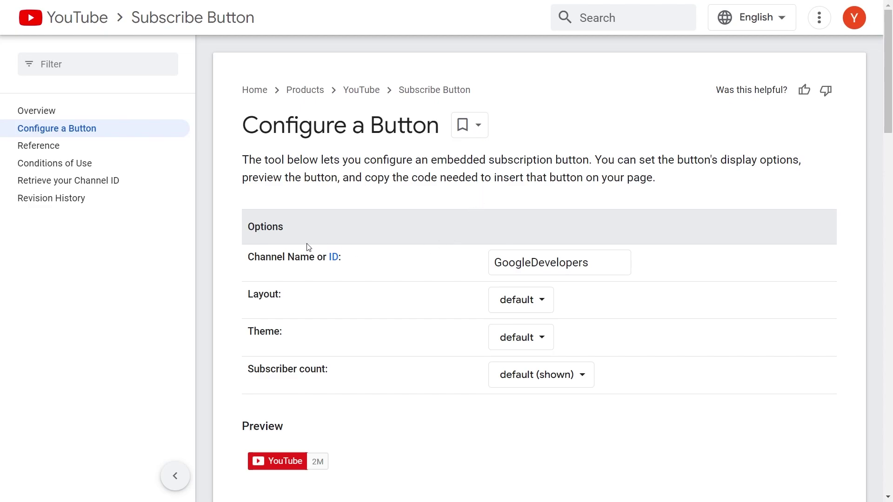
- Set the button's channel to the Smash Balloon channel ID with the full layout
double_click(527, 267)
key("ctrl+v")
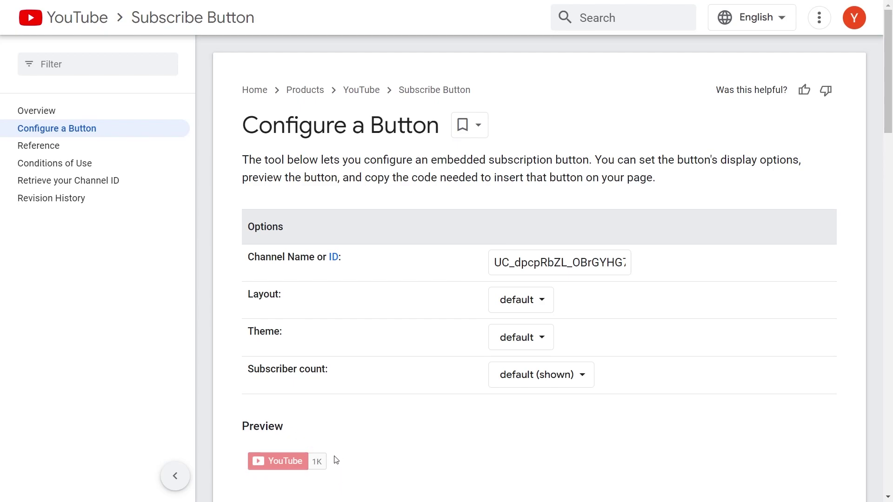
left_click(507, 303)
left_click(507, 332)
scroll(414, 437, "down", 1)
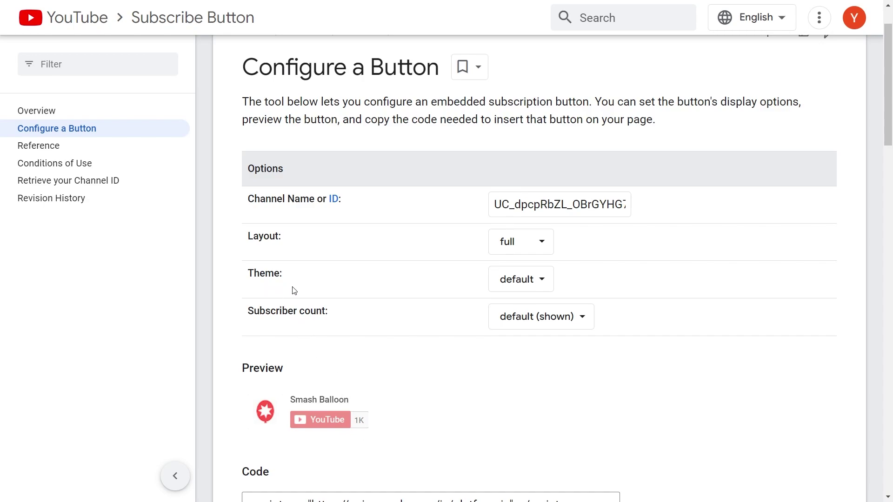
- Try the dark theme and hidden subscriber count, then restore default theme and shown count
left_click(541, 288)
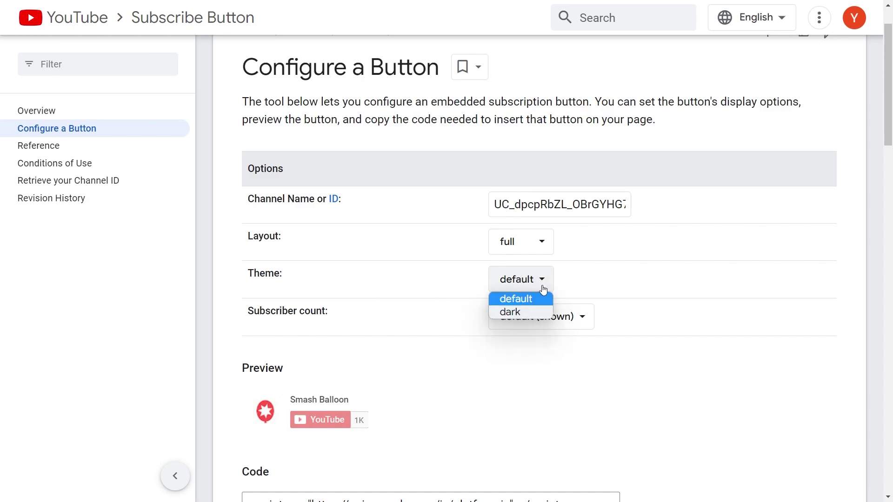
left_click(526, 315)
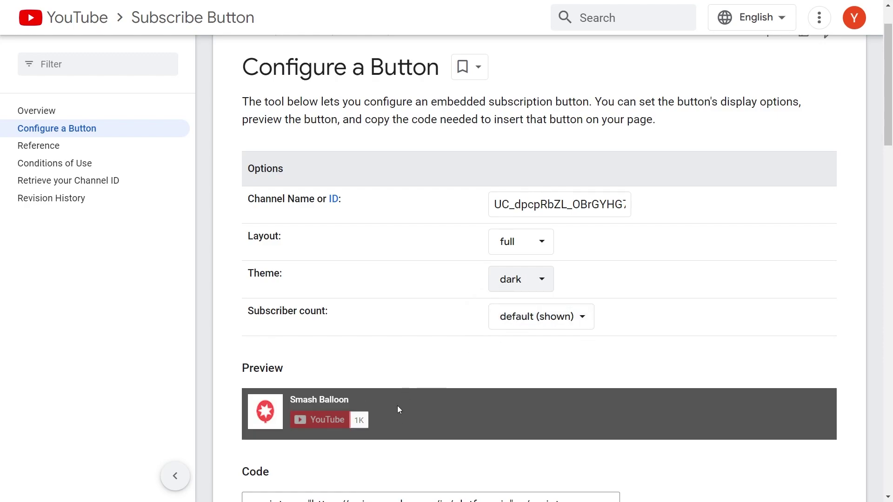
left_click(517, 291)
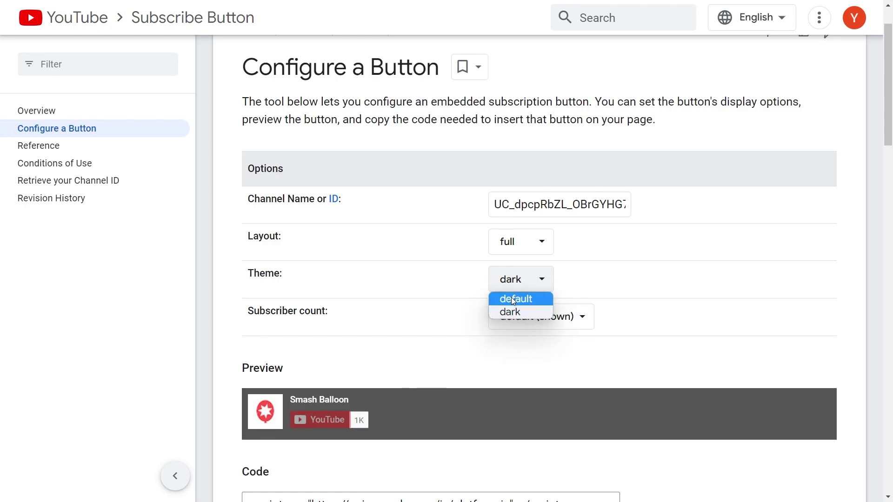
left_click(511, 298)
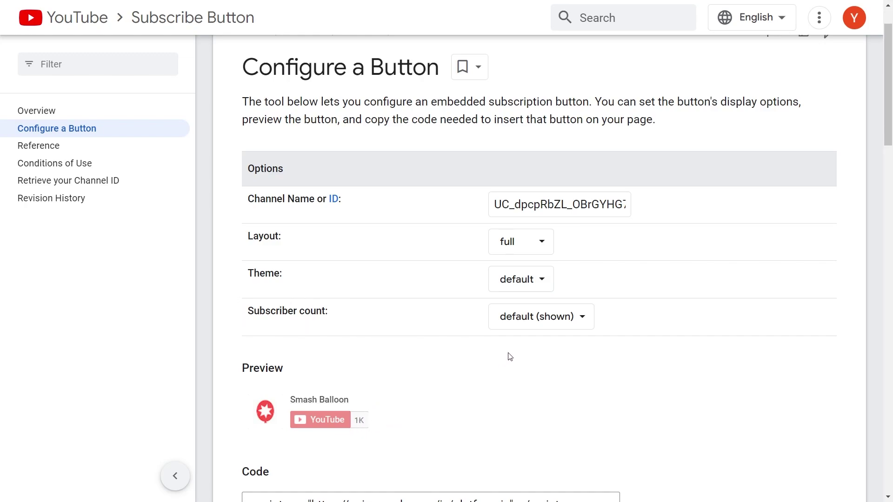
left_click(545, 326)
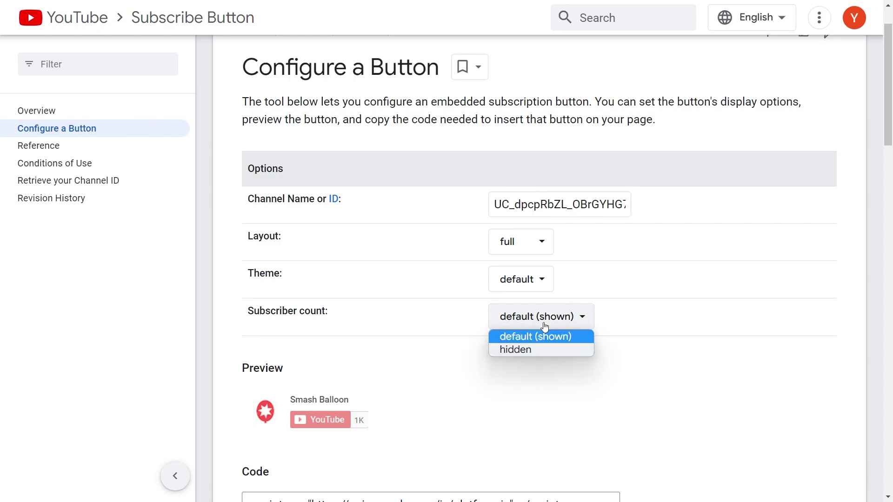
left_click(525, 351)
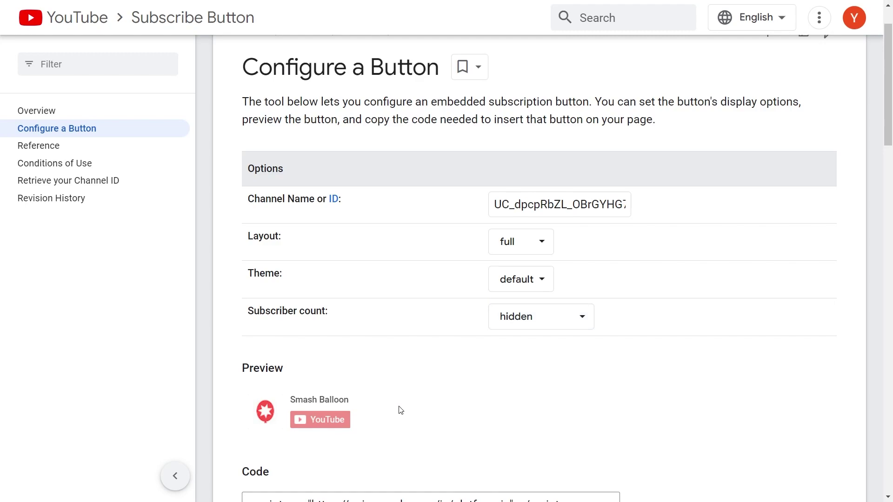
left_click(513, 326)
left_click(515, 336)
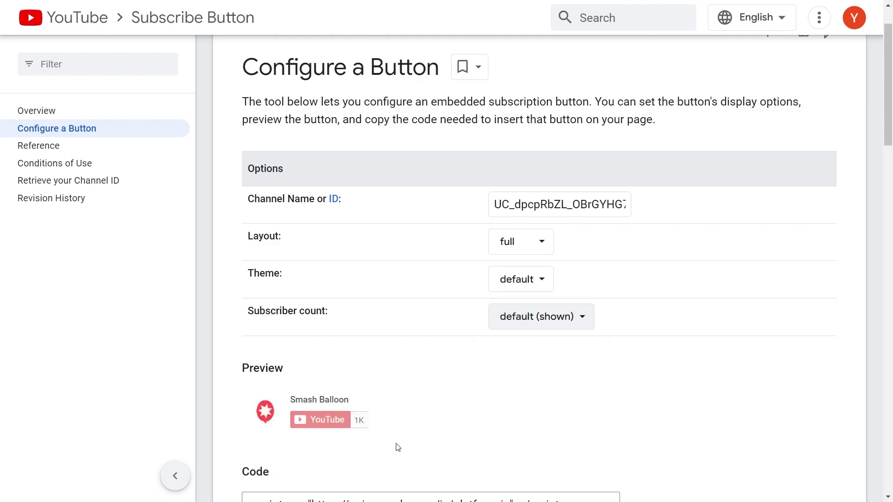
- Select the generated subscribe button embed code snippet
scroll(645, 423, "down", 4)
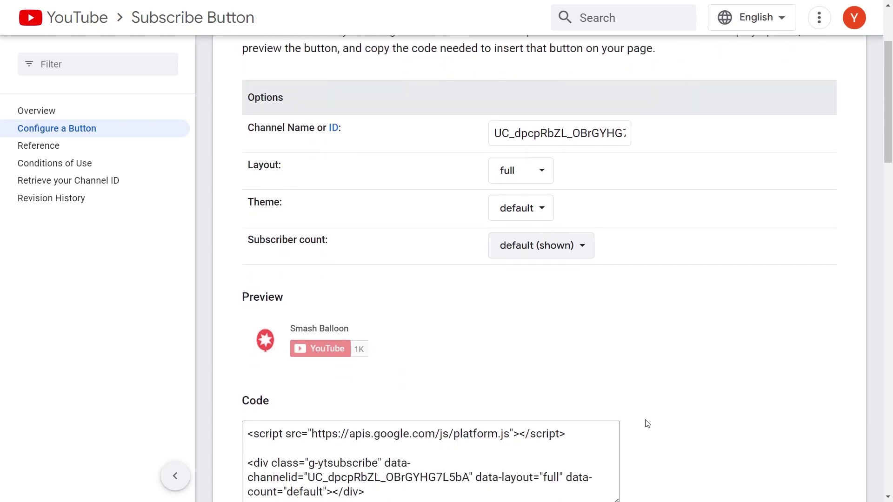
scroll(440, 418, "up", 1)
left_click(465, 411)
left_click(633, 360)
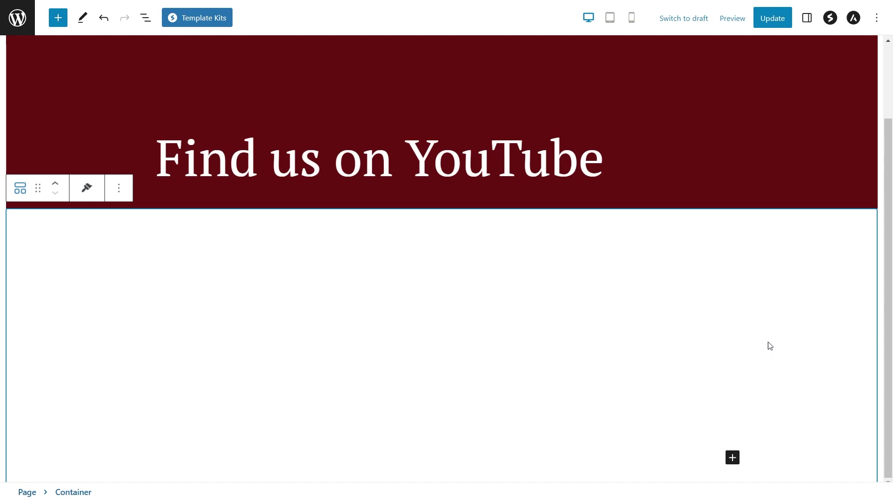
- Add a Custom HTML block with the subscribe button embed code, preview it, and update the page
left_click(733, 458)
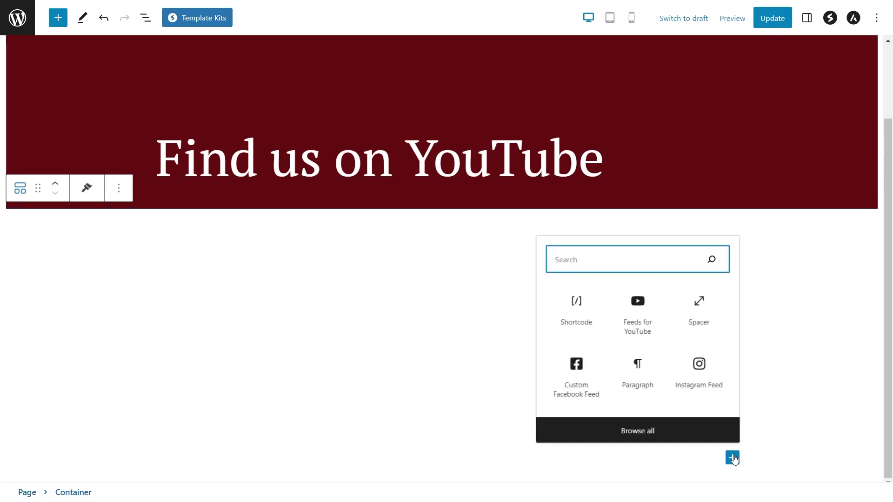
type("custom html")
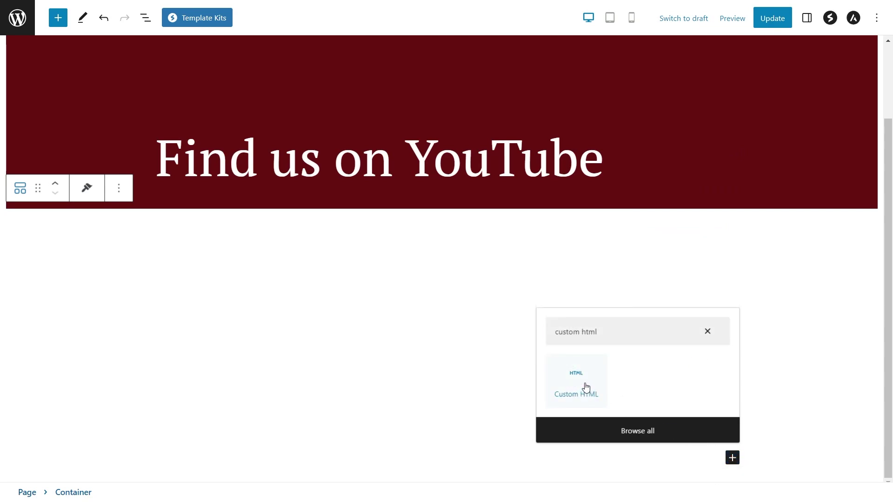
left_click(585, 388)
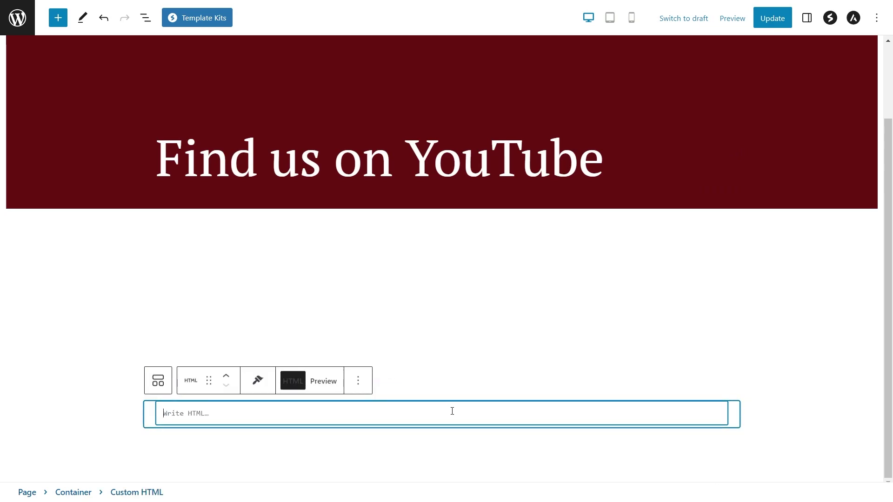
key("ctrl+v")
left_click(323, 381)
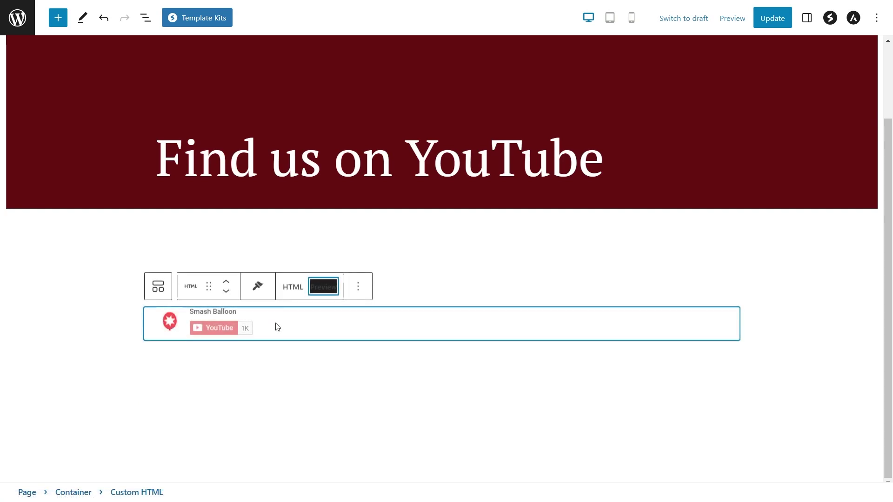
left_click(772, 21)
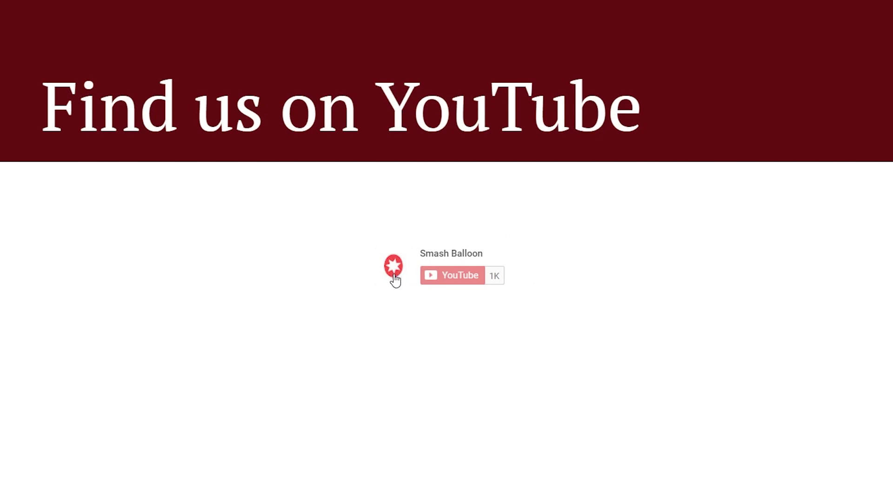
- Follow the subscribe widget's channel avatar to the Smash Balloon YouTube channel page
left_click(455, 255)
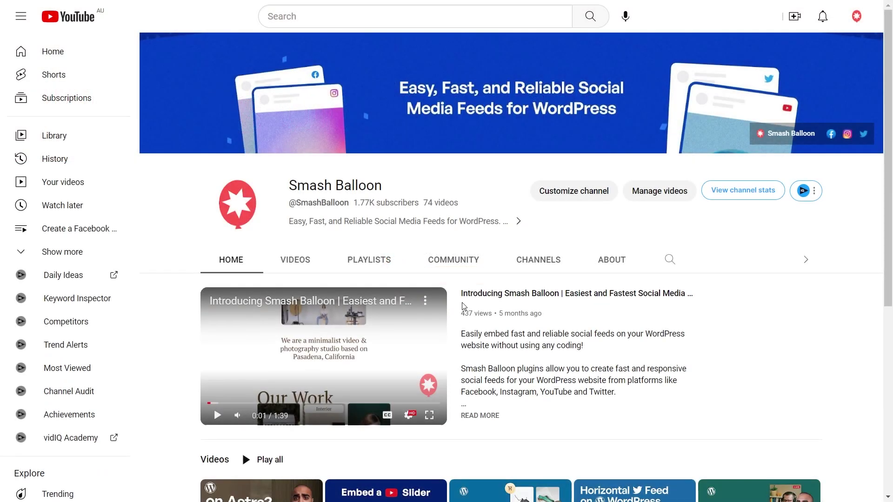